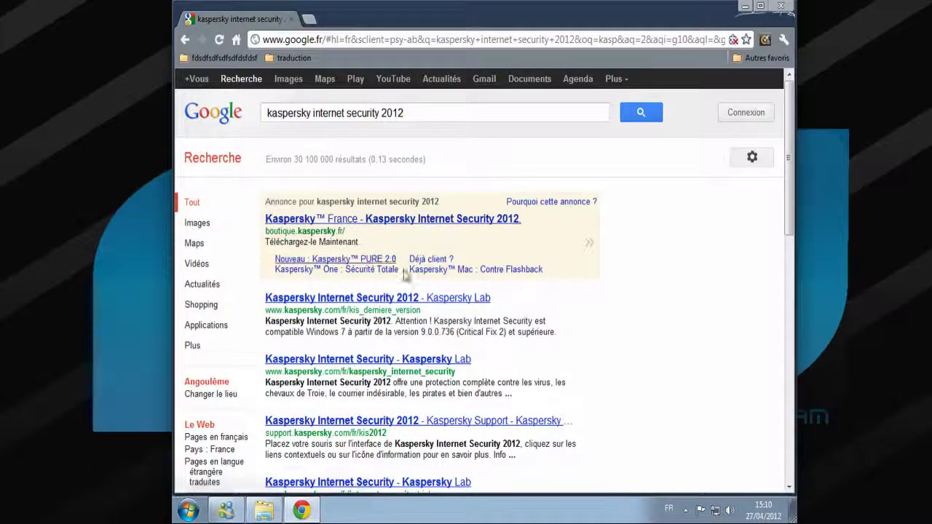
# Open the Kaspersky Internet Security 2012 page from the search results and go to its 30-day evaluation download form.
pyautogui.click(418, 304)
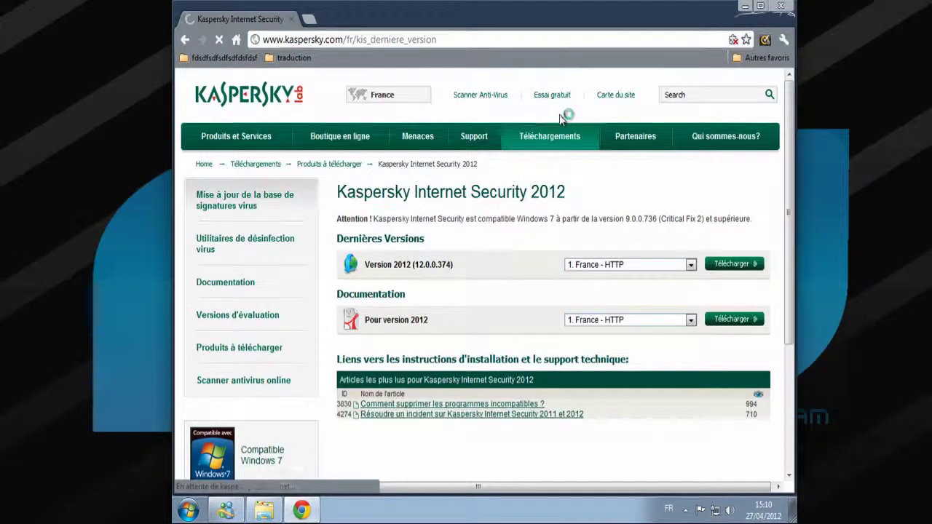
pyautogui.click(559, 137)
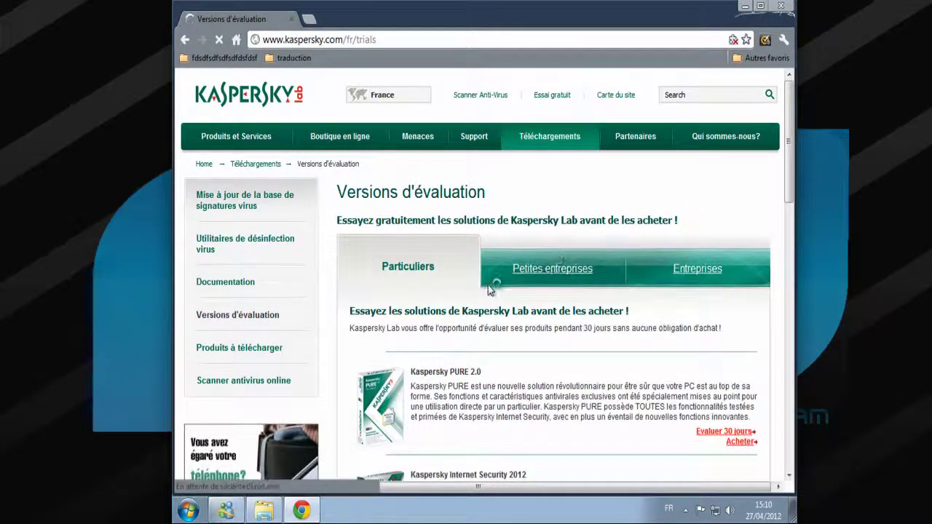
pyautogui.scroll(-2, 490, 288)
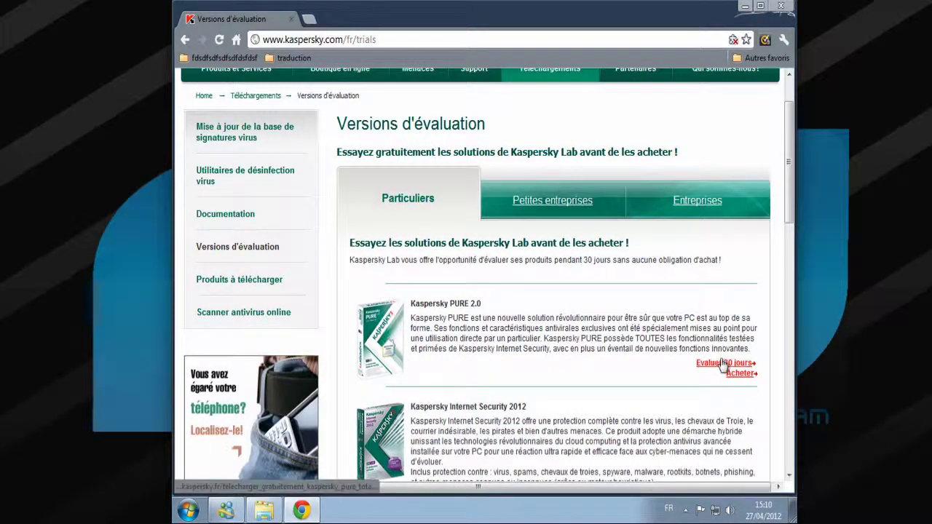
pyautogui.scroll(-2, 723, 365)
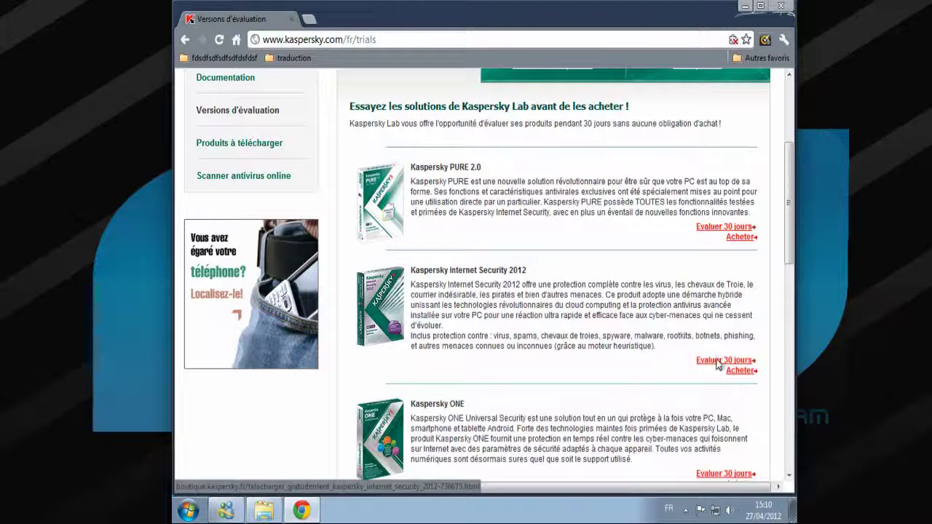
pyautogui.click(723, 363)
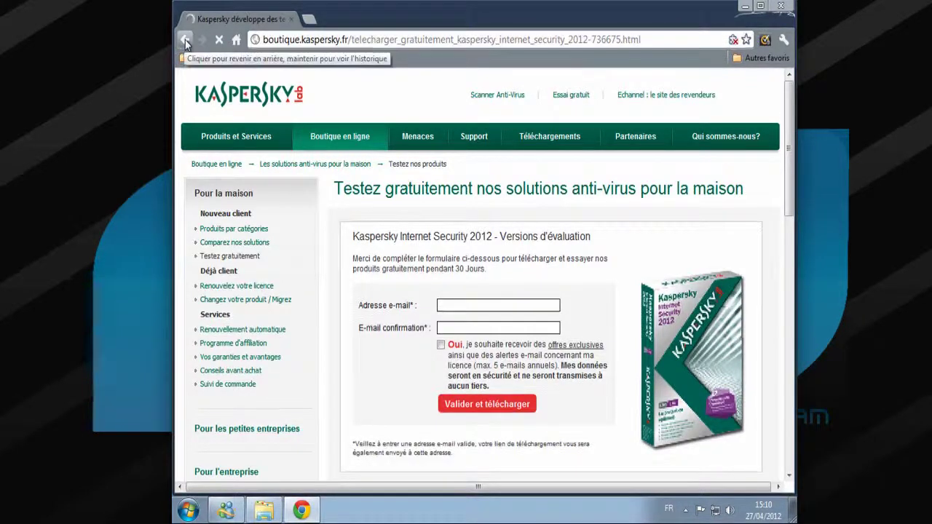
# Leave the evaluation download form by closing the browser window.
pyautogui.rightClick(185, 39)
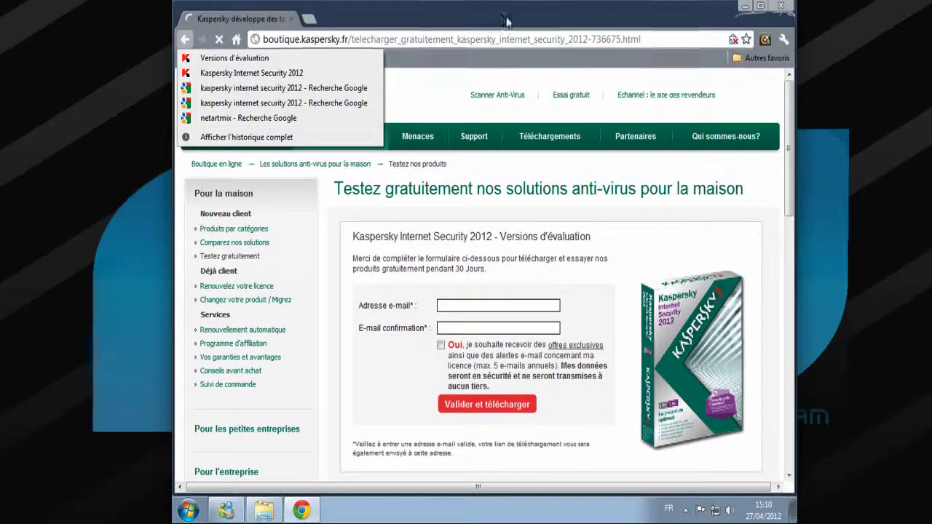
pyautogui.click(783, 8)
pyautogui.click(783, 9)
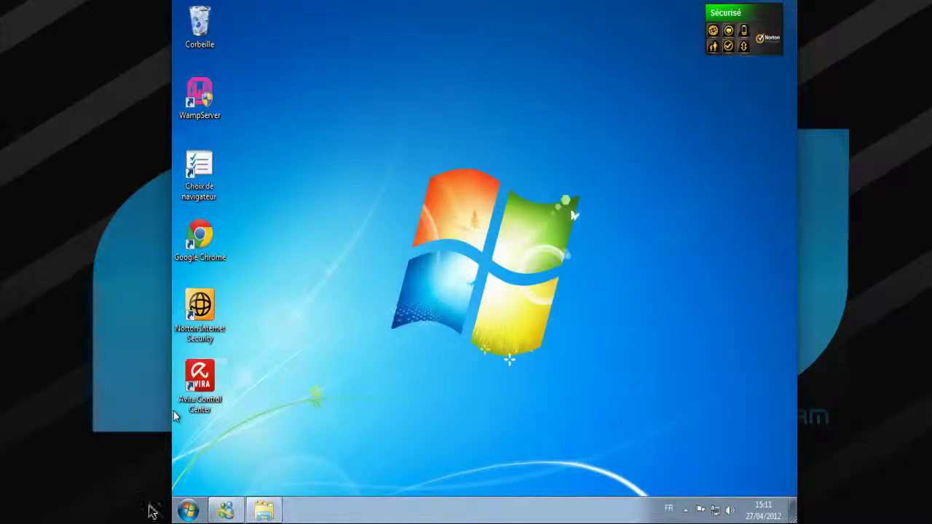
# Open the personal Téléchargements folder and run the kav12.0.0.374FR_2337 installer, allowing the file to execute.
pyautogui.click(185, 512)
pyautogui.click(441, 211)
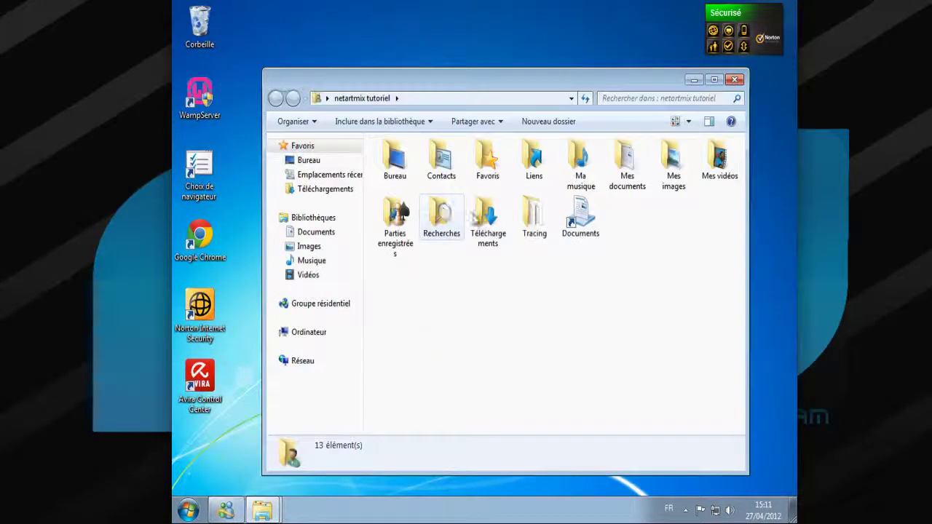
pyautogui.doubleClick(474, 215)
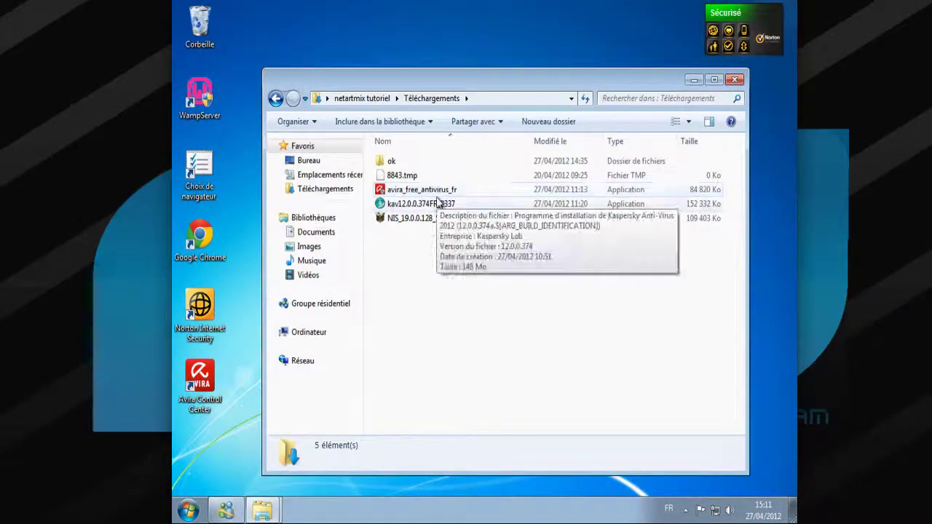
pyautogui.click(438, 204)
pyautogui.doubleClick(437, 203)
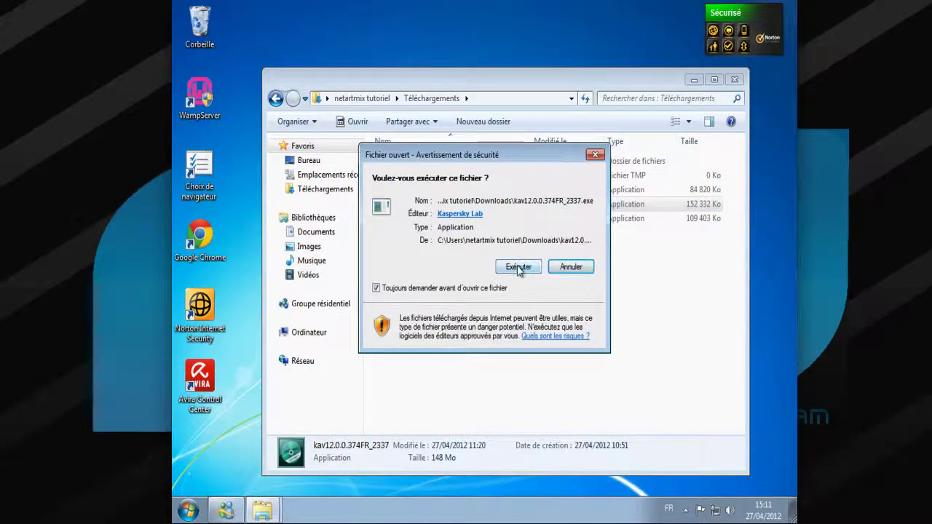
pyautogui.click(519, 268)
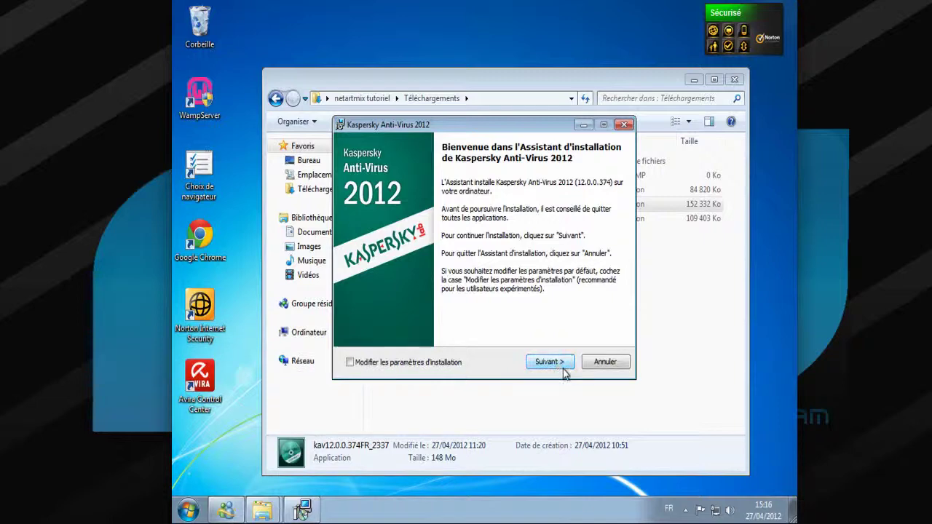
# Accept the Kaspersky Anti-Virus 2012 licence agreement and Kaspersky Security Network participation, keeping default installation settings, and start the installation.
pyautogui.click(559, 364)
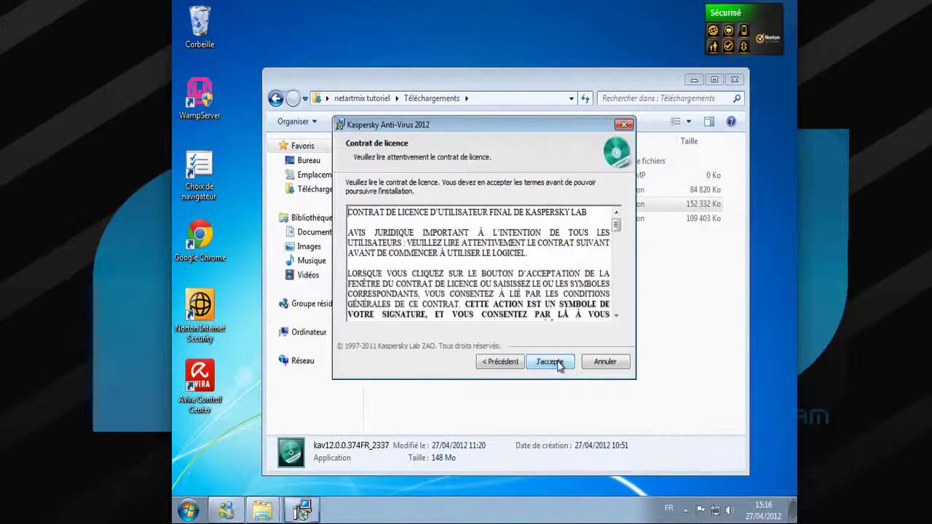
pyautogui.click(559, 363)
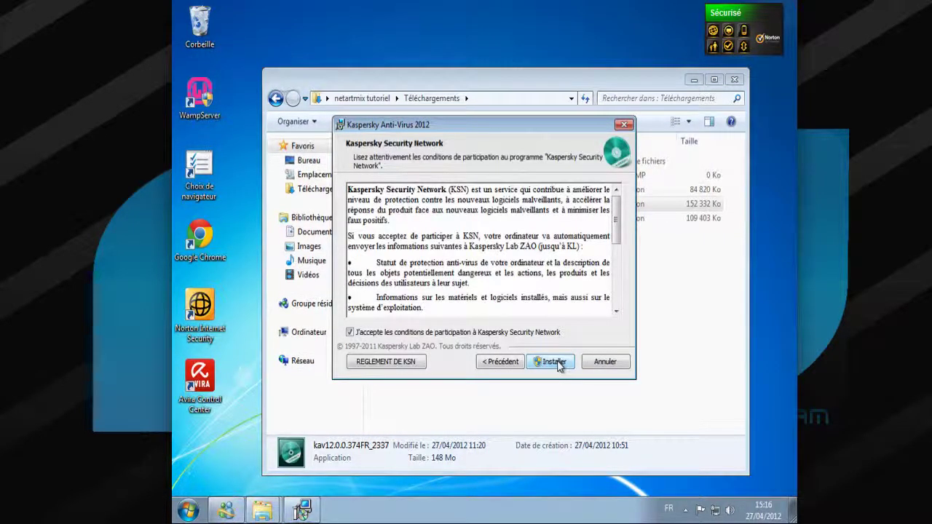
pyautogui.click(557, 364)
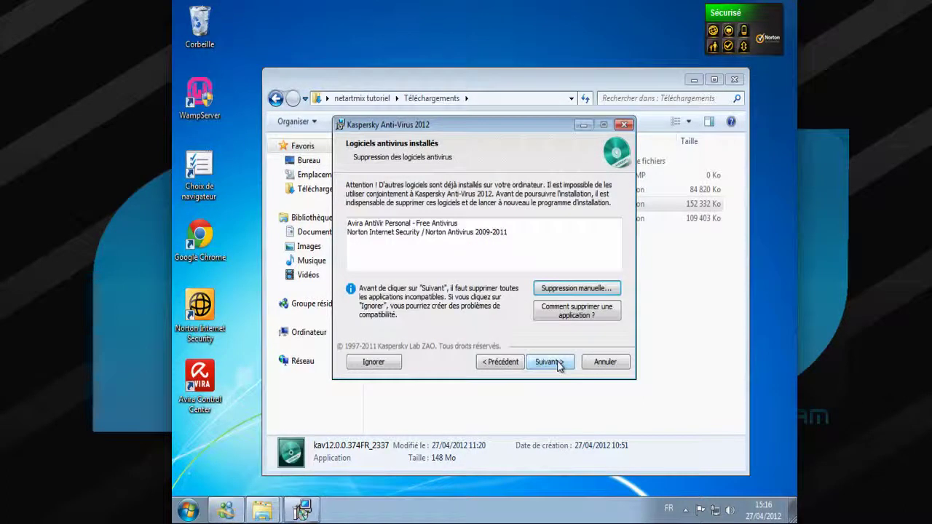
# Launch manual removal for Norton Internet Security in the incompatible antivirus list and authorise Kaspersky Anti-Virus 2012 to modify the computer.
pyautogui.click(548, 362)
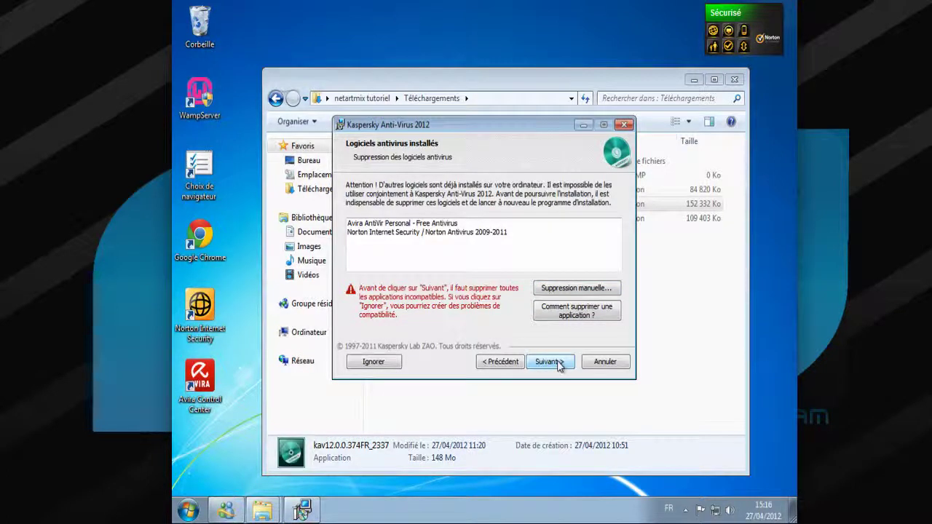
pyautogui.click(559, 363)
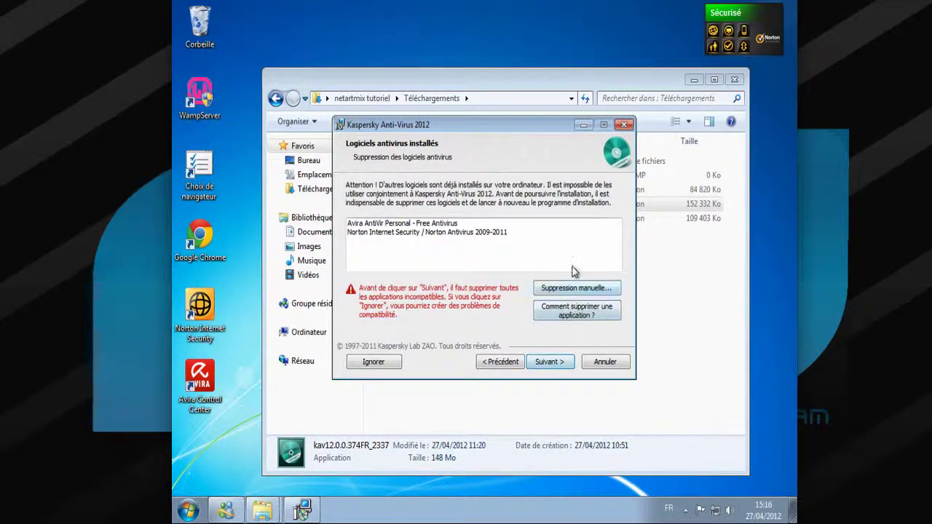
pyautogui.click(440, 233)
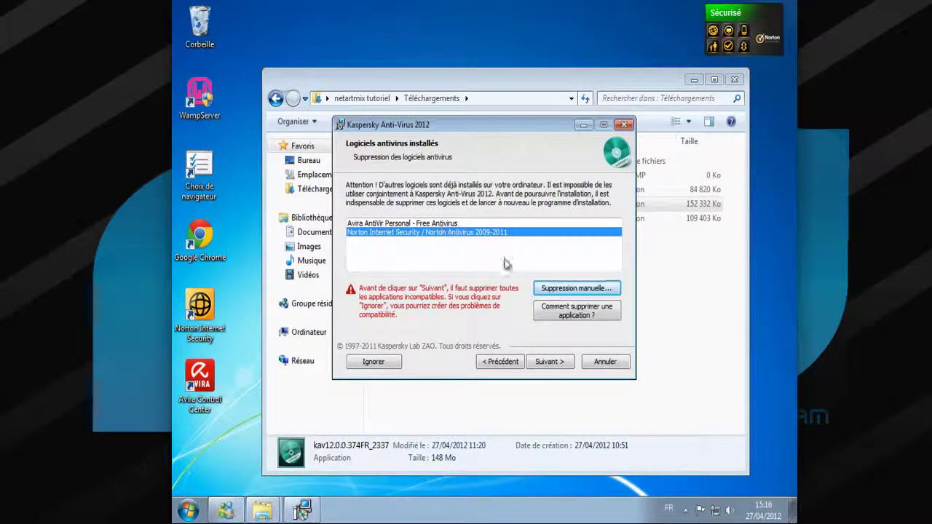
pyautogui.click(576, 287)
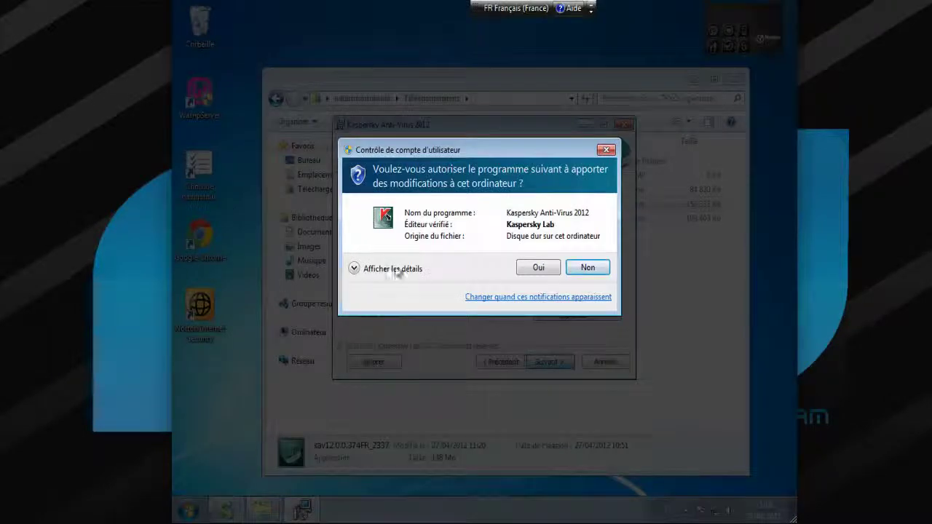
pyautogui.click(549, 268)
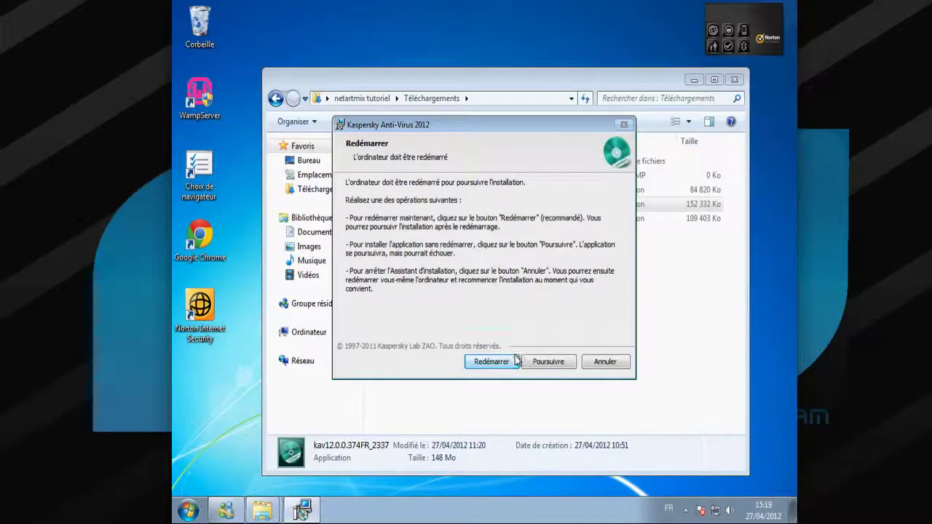
# Continue the installation without restarting, authorise it, finish the wizard with the computer restart option enabled, and close the Téléchargements window.
pyautogui.click(545, 361)
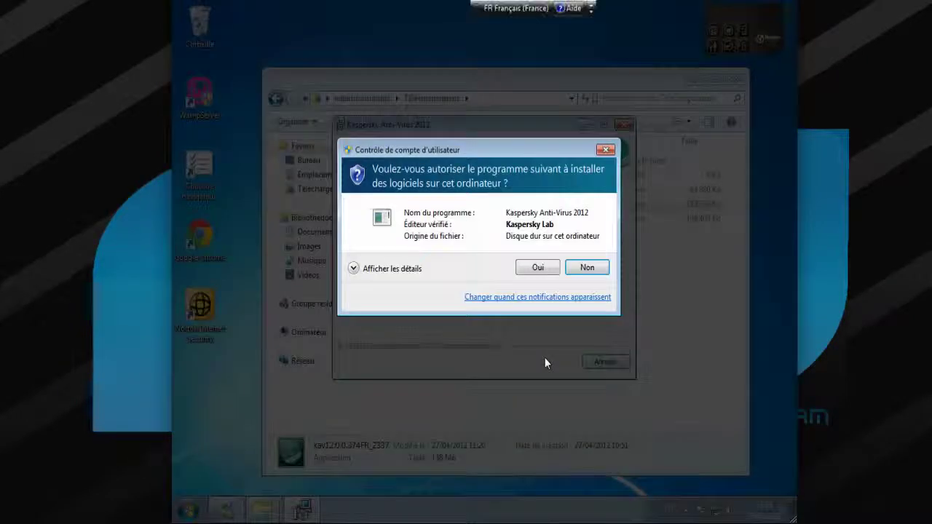
pyautogui.click(551, 270)
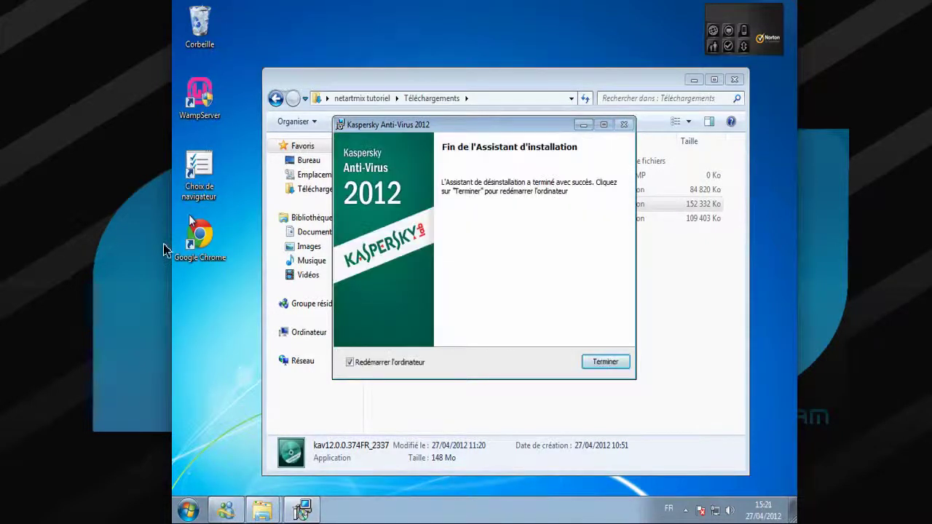
pyautogui.click(605, 362)
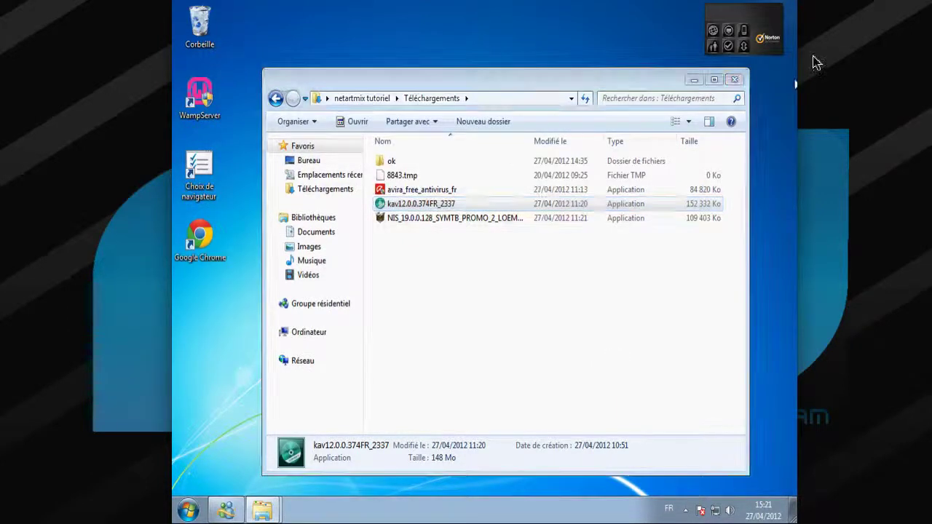
pyautogui.click(735, 80)
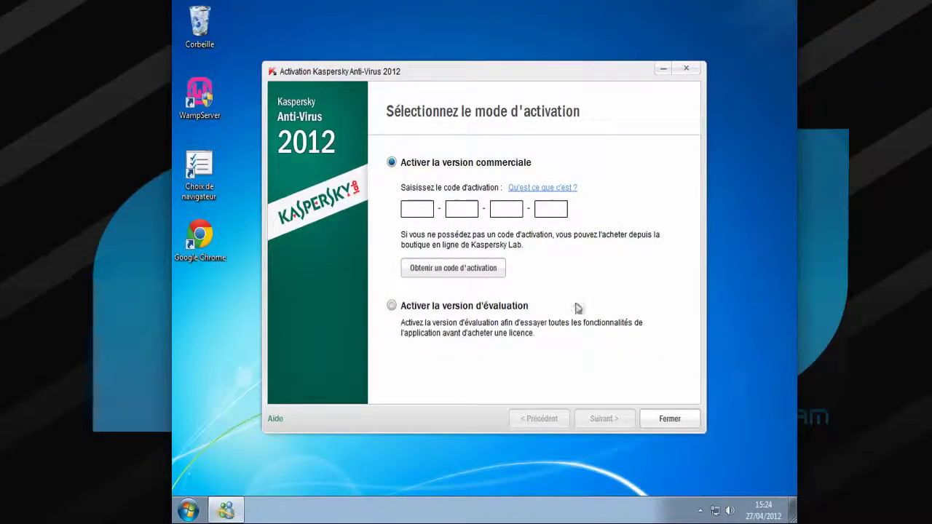
# Activate the evaluation version of Kaspersky Anti-Virus 2012 and finish the activation wizard.
pyautogui.click(516, 306)
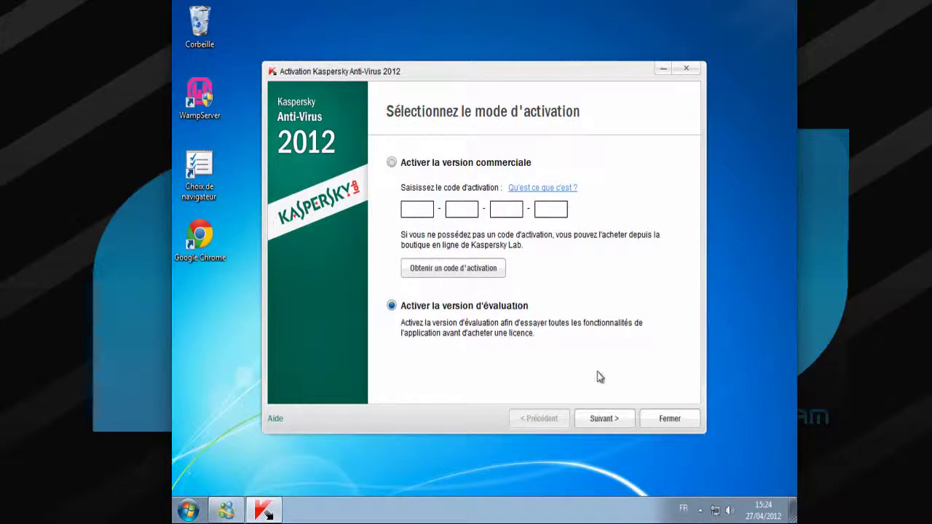
pyautogui.click(602, 421)
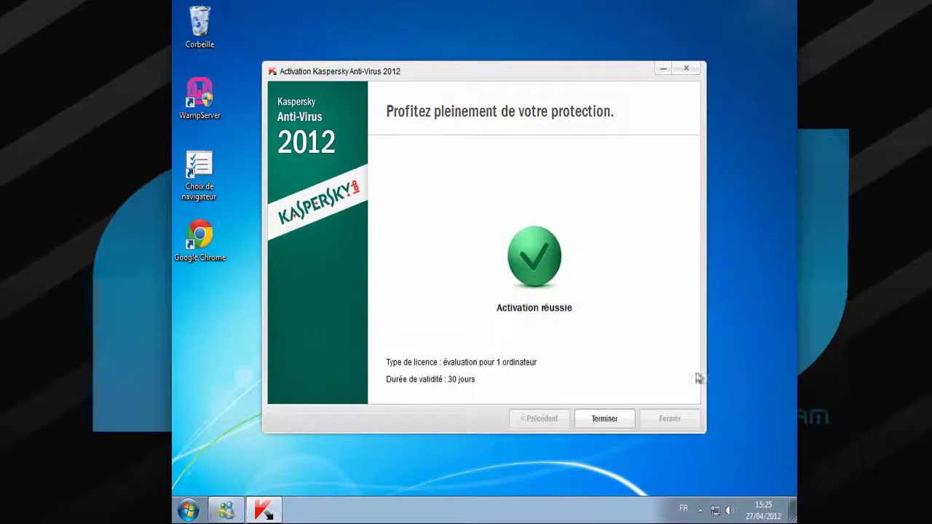
pyautogui.click(602, 419)
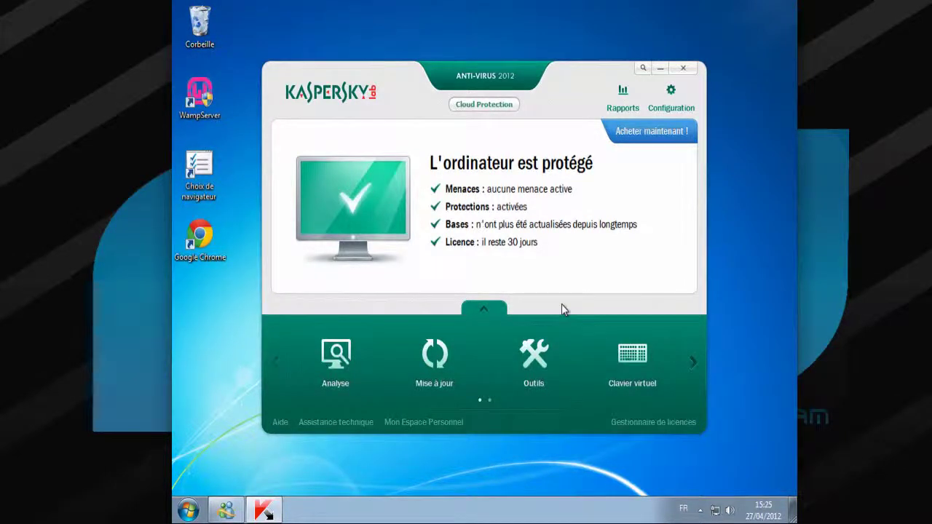
# Examine the available scan types and the database update page with its additional update options.
pyautogui.click(336, 355)
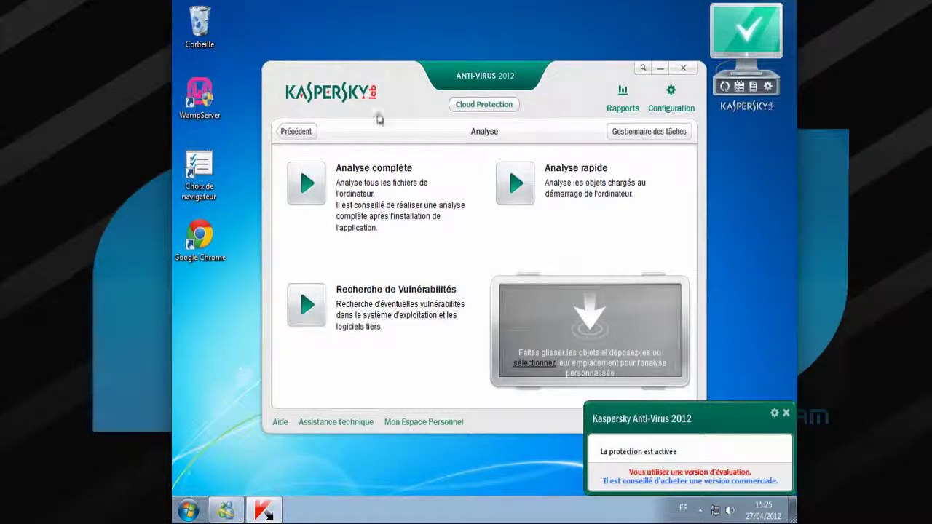
pyautogui.click(311, 134)
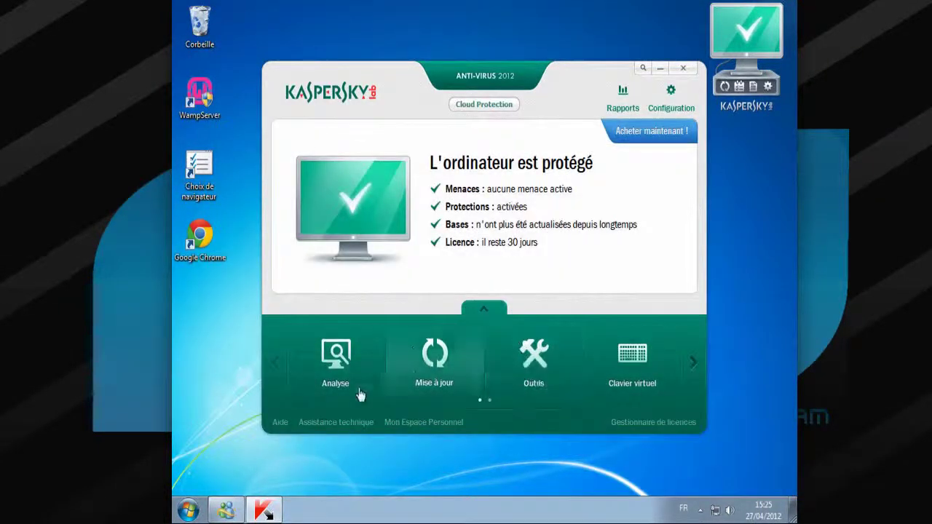
pyautogui.click(429, 374)
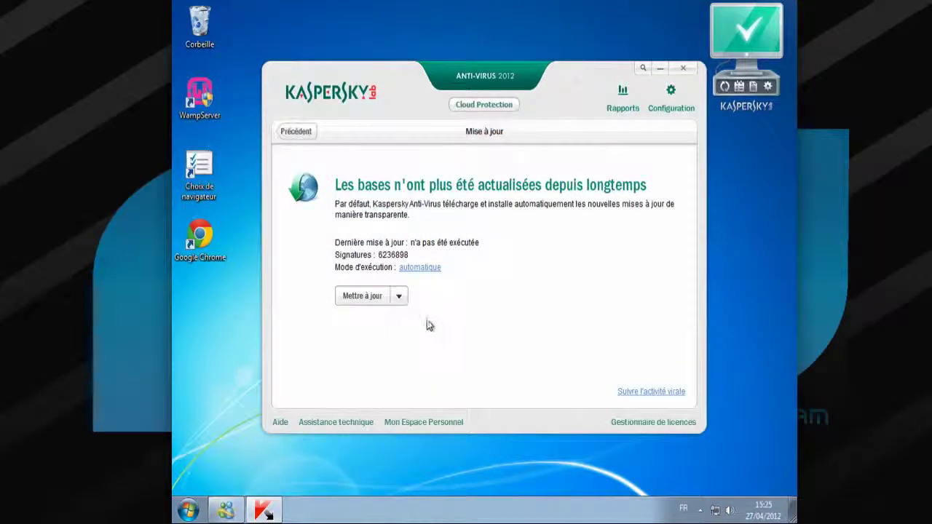
pyautogui.click(400, 297)
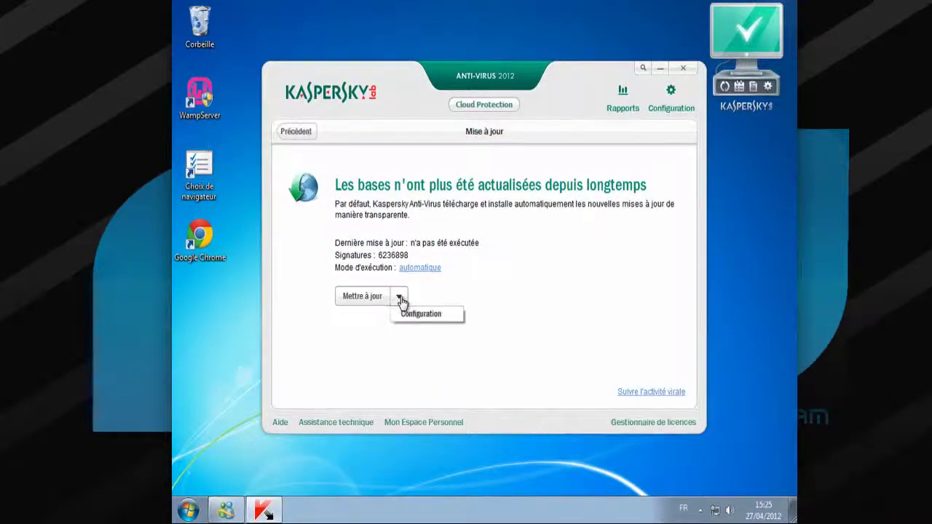
pyautogui.click(289, 132)
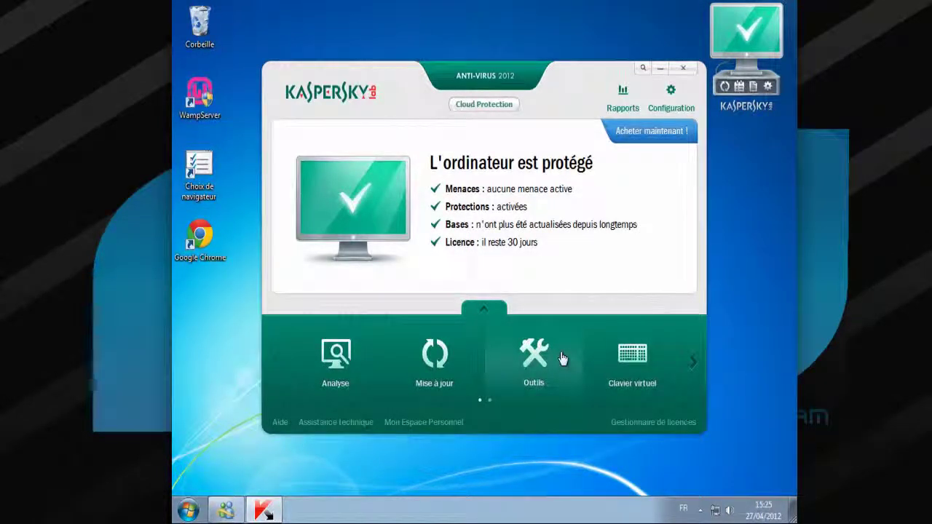
# Examine the available maintenance tools and the virtual keyboard, returning to the main protection overview.
pyautogui.click(562, 358)
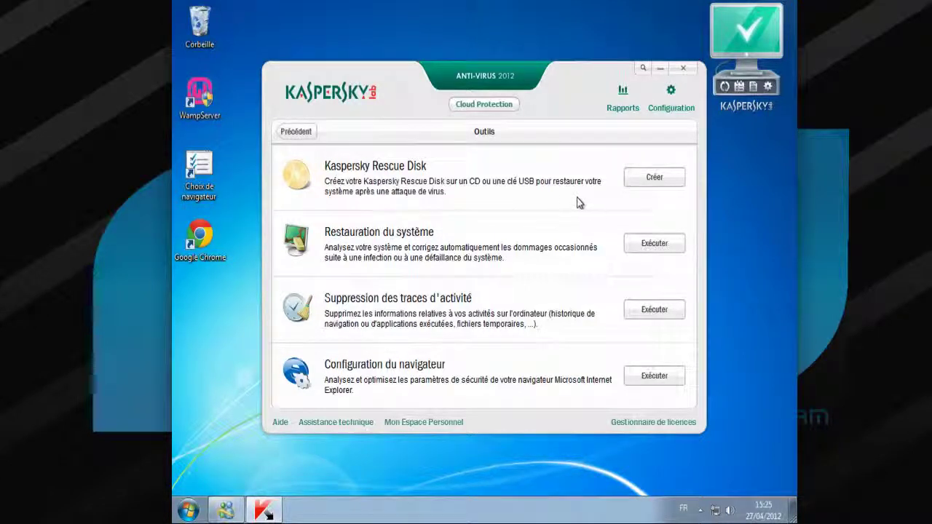
pyautogui.click(294, 138)
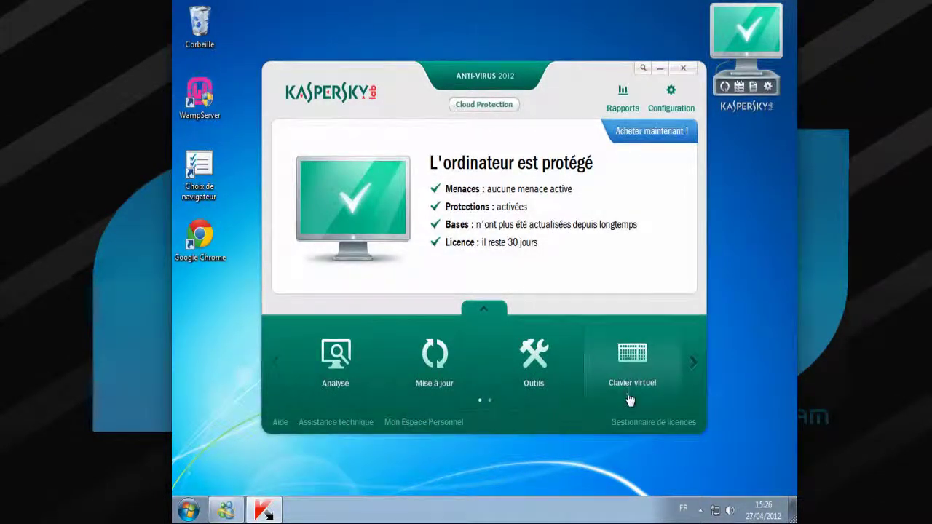
pyautogui.click(630, 391)
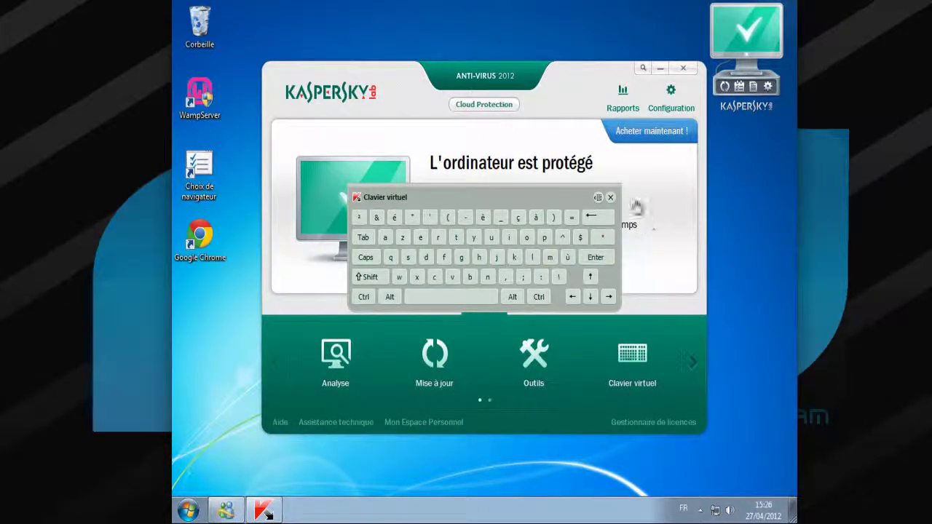
pyautogui.click(610, 198)
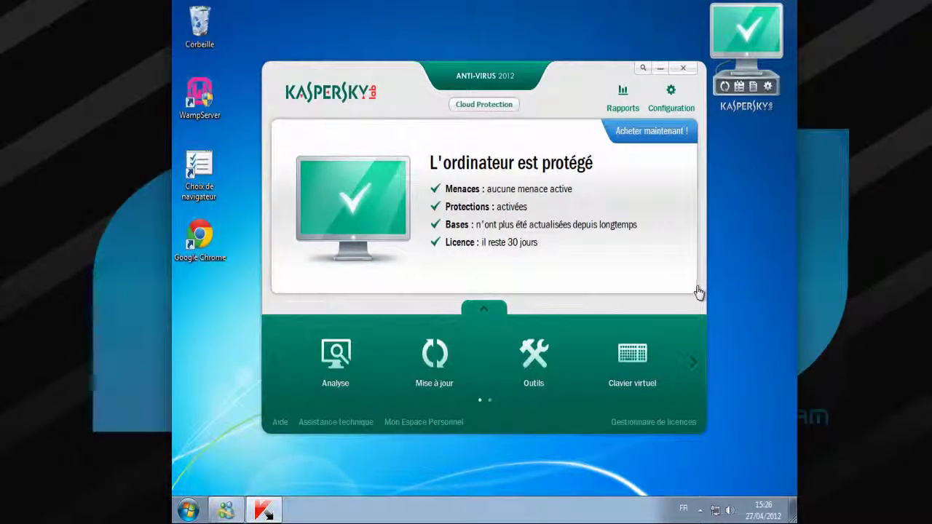
# Open the configuration, view the file and mail antivirus settings, and try the Élevé protection level for Antivirus Internet.
pyautogui.click(665, 115)
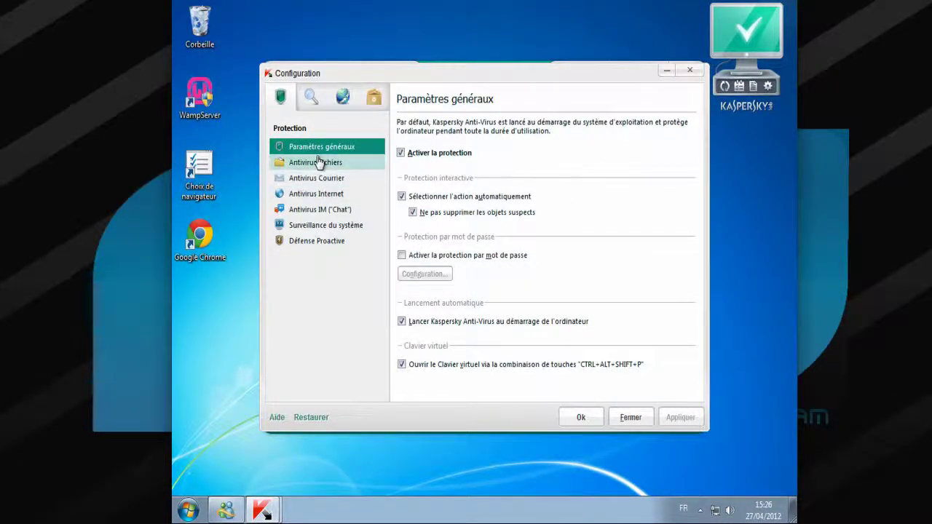
pyautogui.click(317, 161)
pyautogui.click(322, 179)
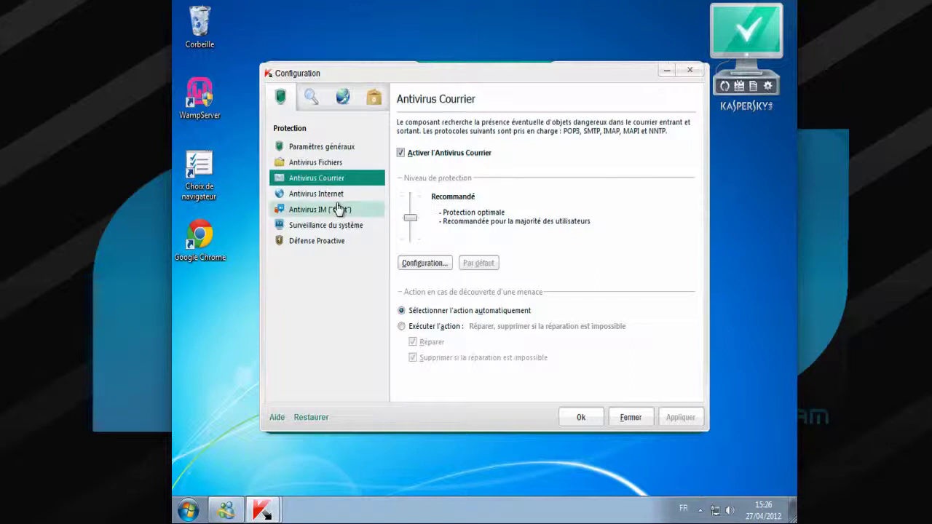
pyautogui.click(338, 195)
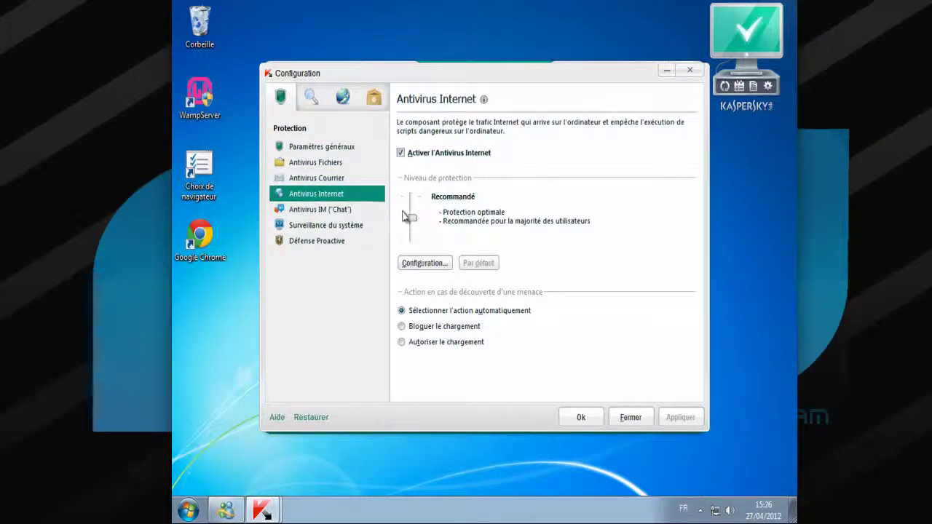
pyautogui.moveTo(410, 219); pyautogui.dragTo(413, 204)
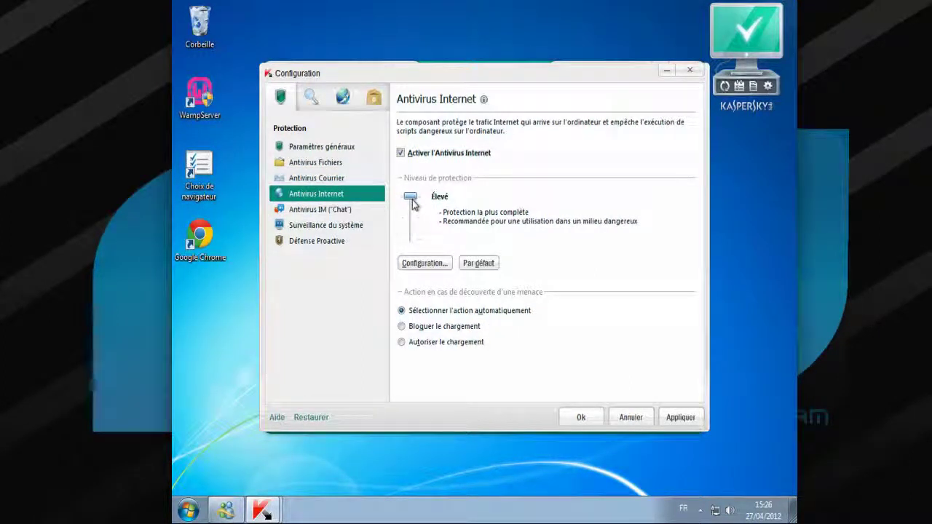
# Examine the Antivirus IM, system monitoring and Défense Proactive settings, plus the scan, update and advanced settings categories.
pyautogui.click(301, 210)
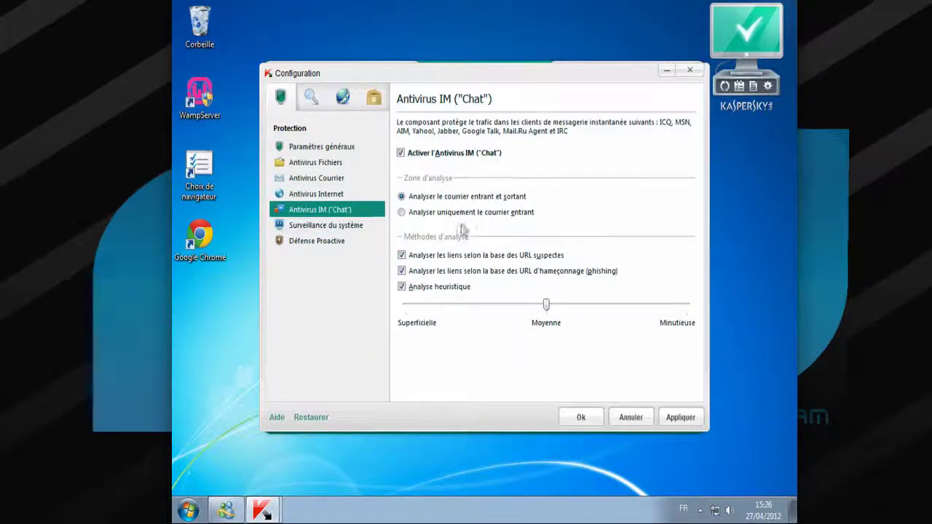
pyautogui.click(301, 227)
pyautogui.click(320, 242)
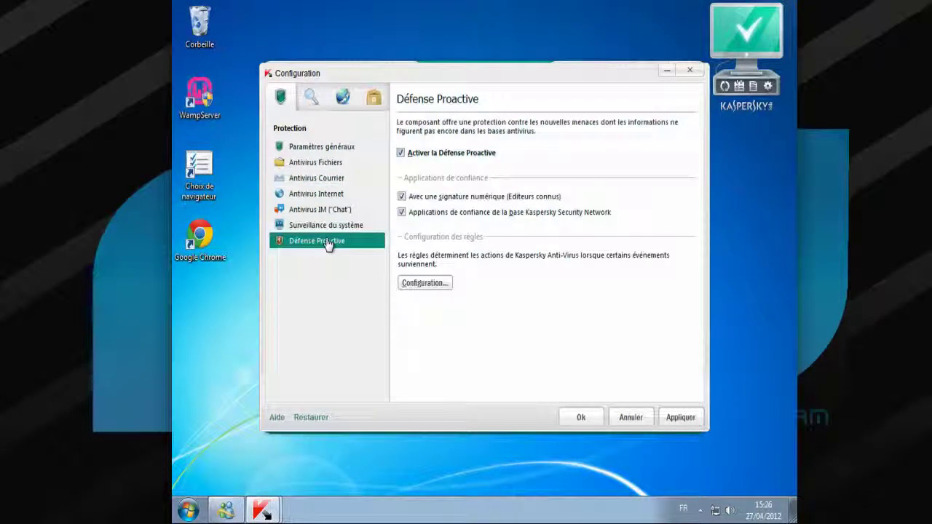
pyautogui.click(311, 97)
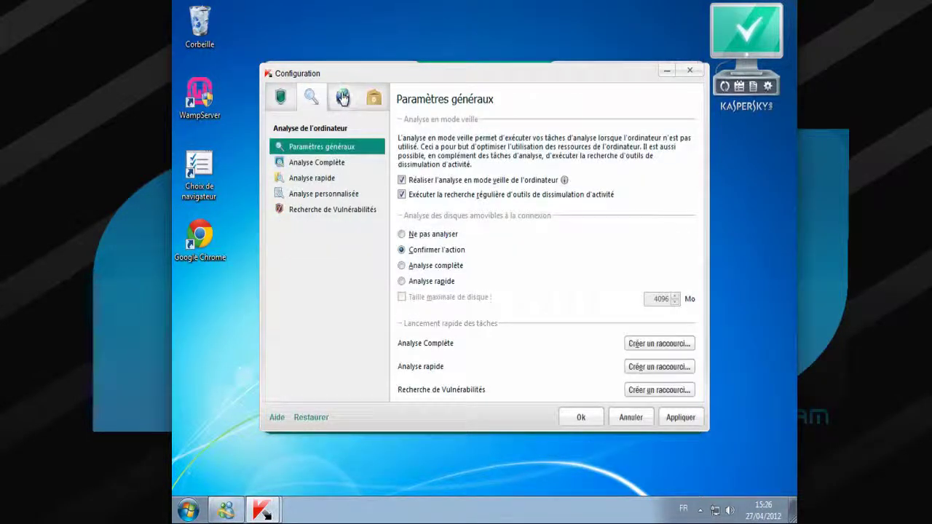
pyautogui.click(343, 98)
pyautogui.click(372, 98)
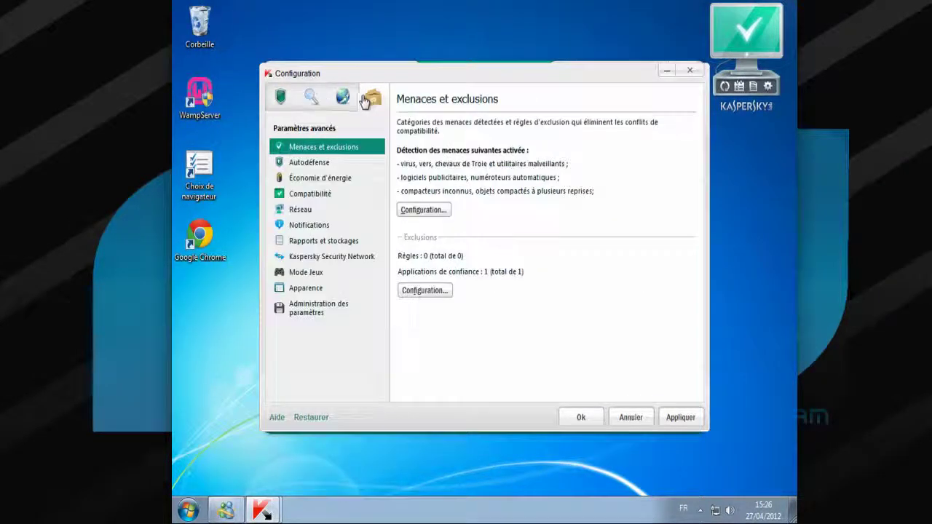
pyautogui.click(288, 99)
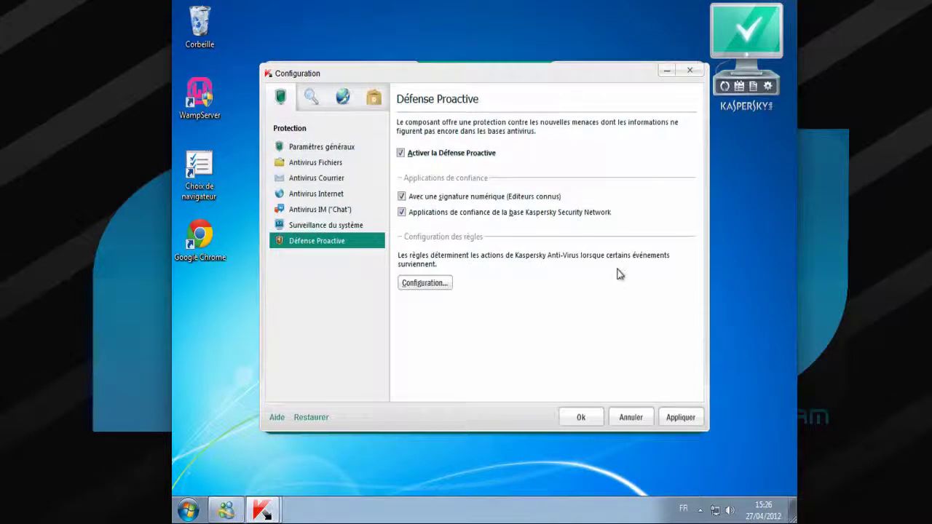
# Discard the configuration changes and close the main antivirus window to return to the desktop.
pyautogui.click(628, 417)
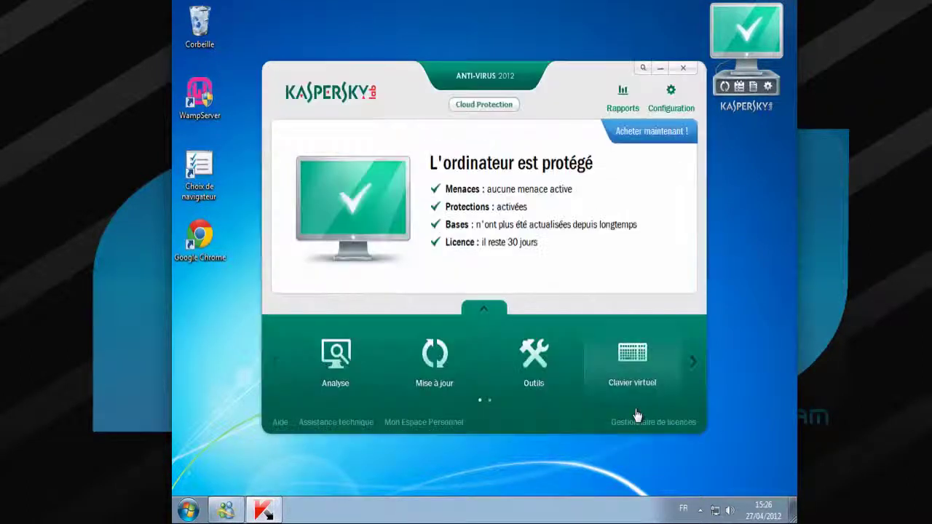
pyautogui.click(681, 70)
pyautogui.click(683, 69)
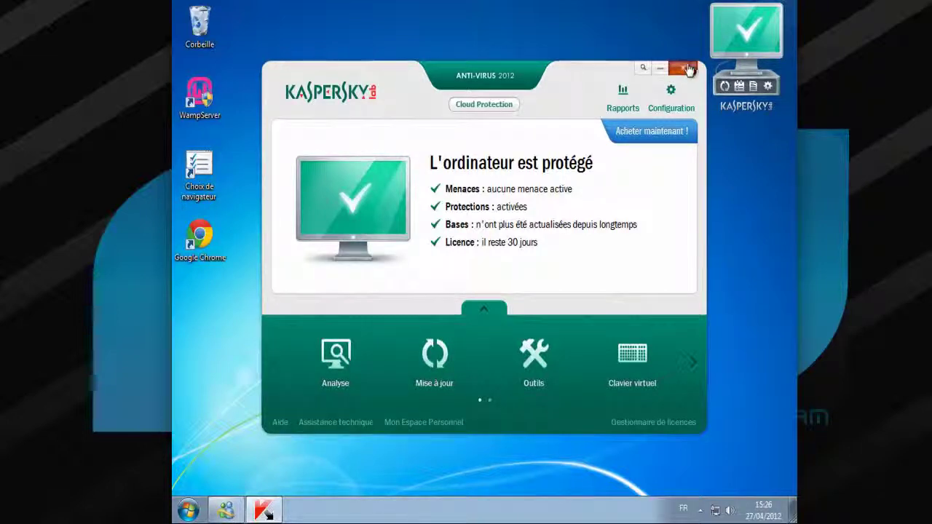
pyautogui.moveTo(724, 86)
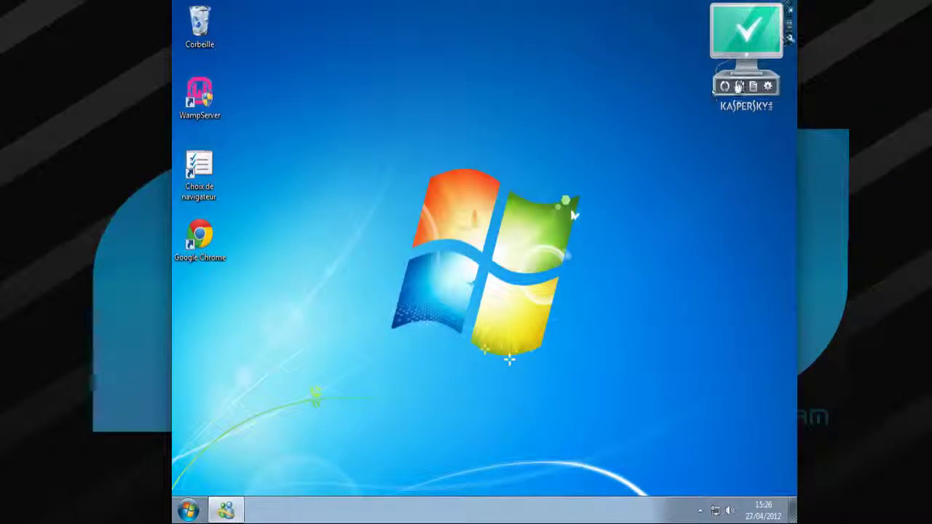